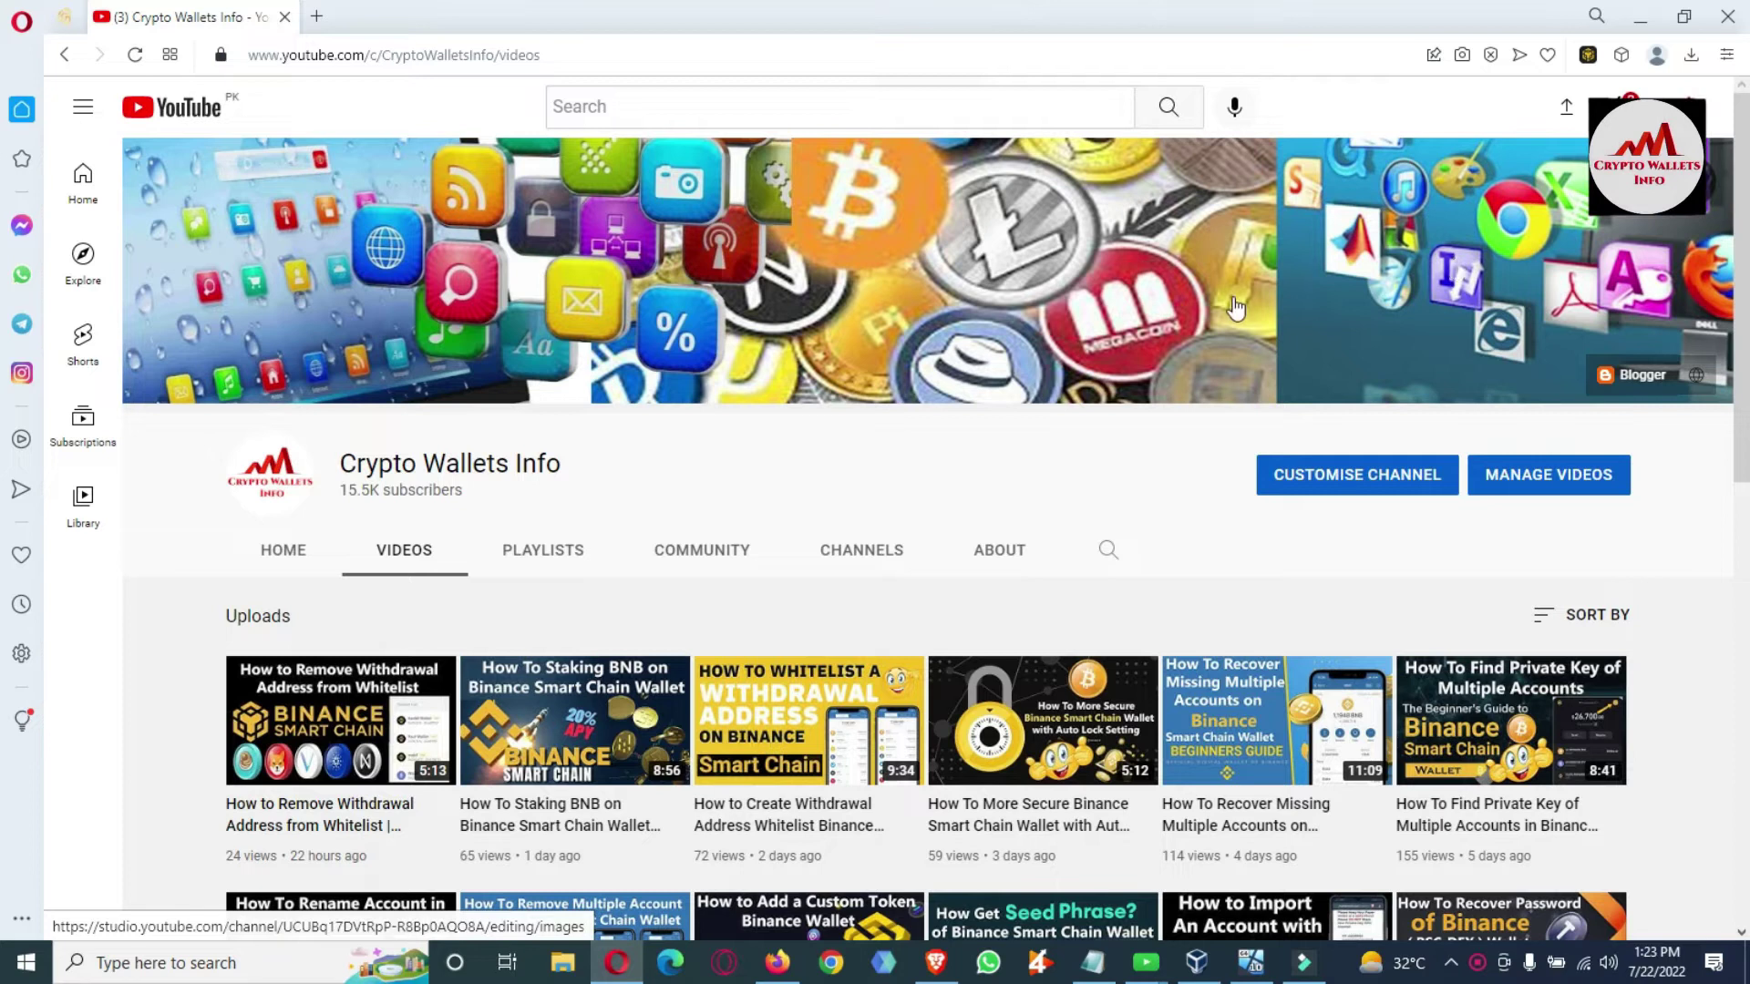
Step: Highlight the channel title 'Crypto Wallets Info' in the channel header on the Videos page
drag(564, 463, 332, 469)
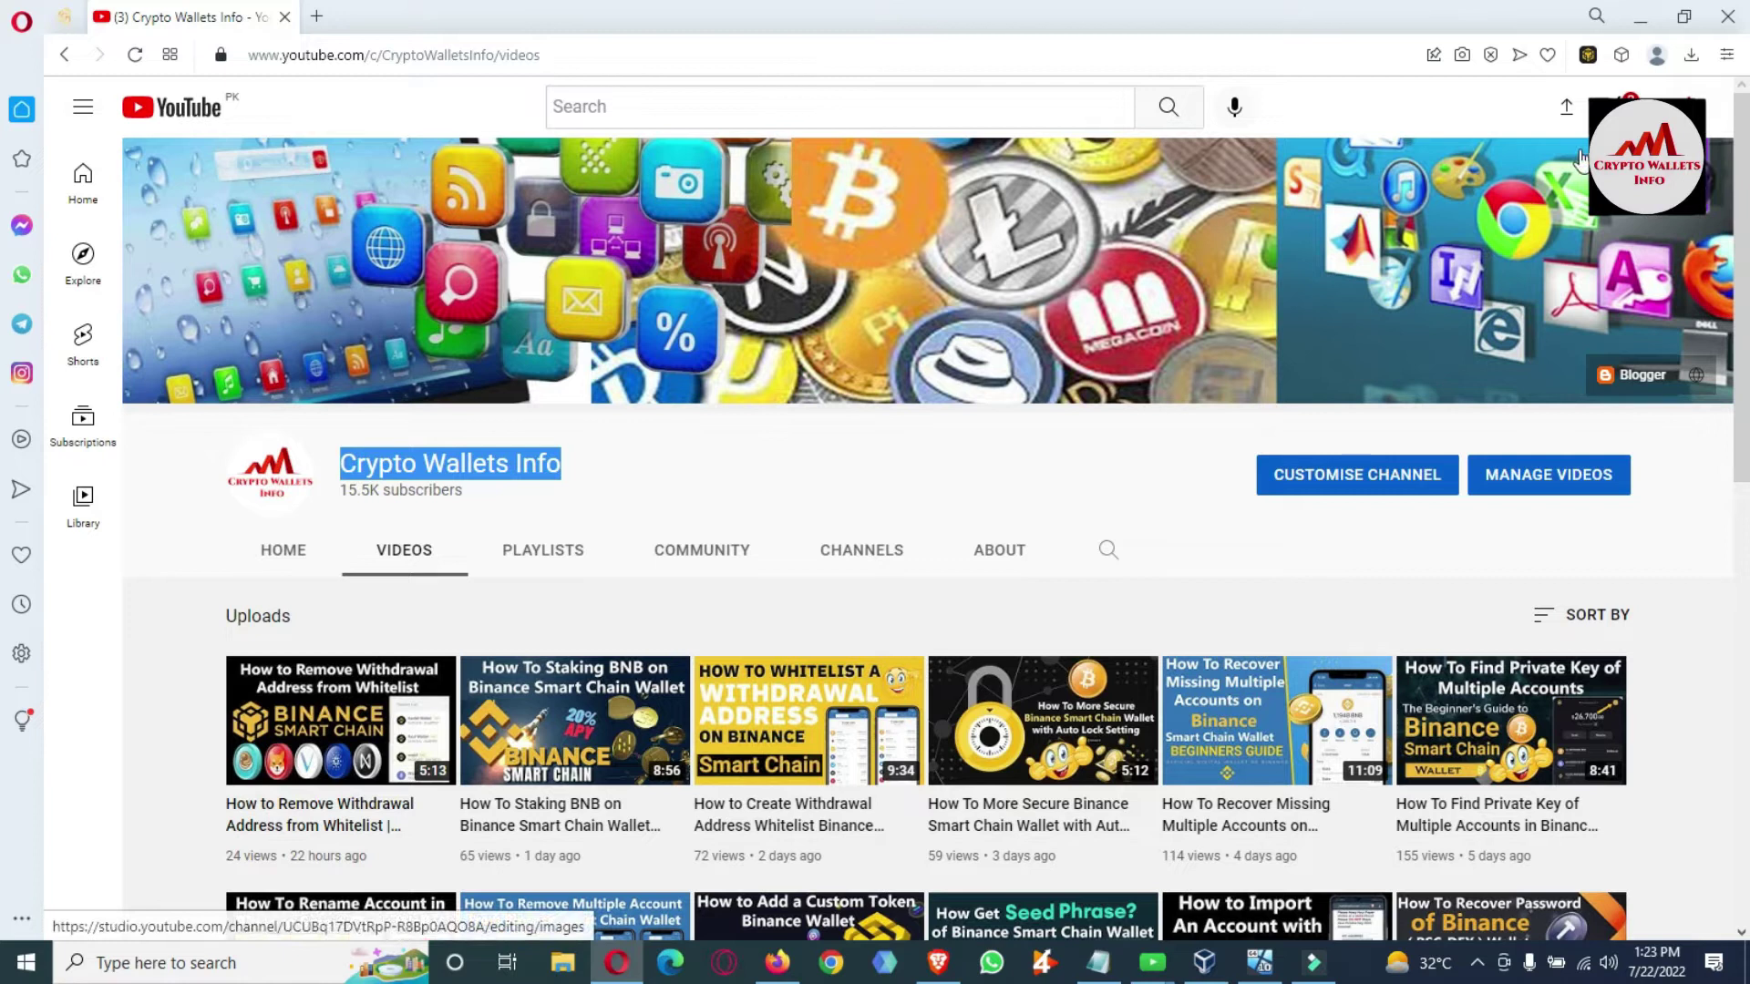
Step: Enter the wallet password, correct the wrong entry, and unlock to show the 0 BNB balance
click(1584, 55)
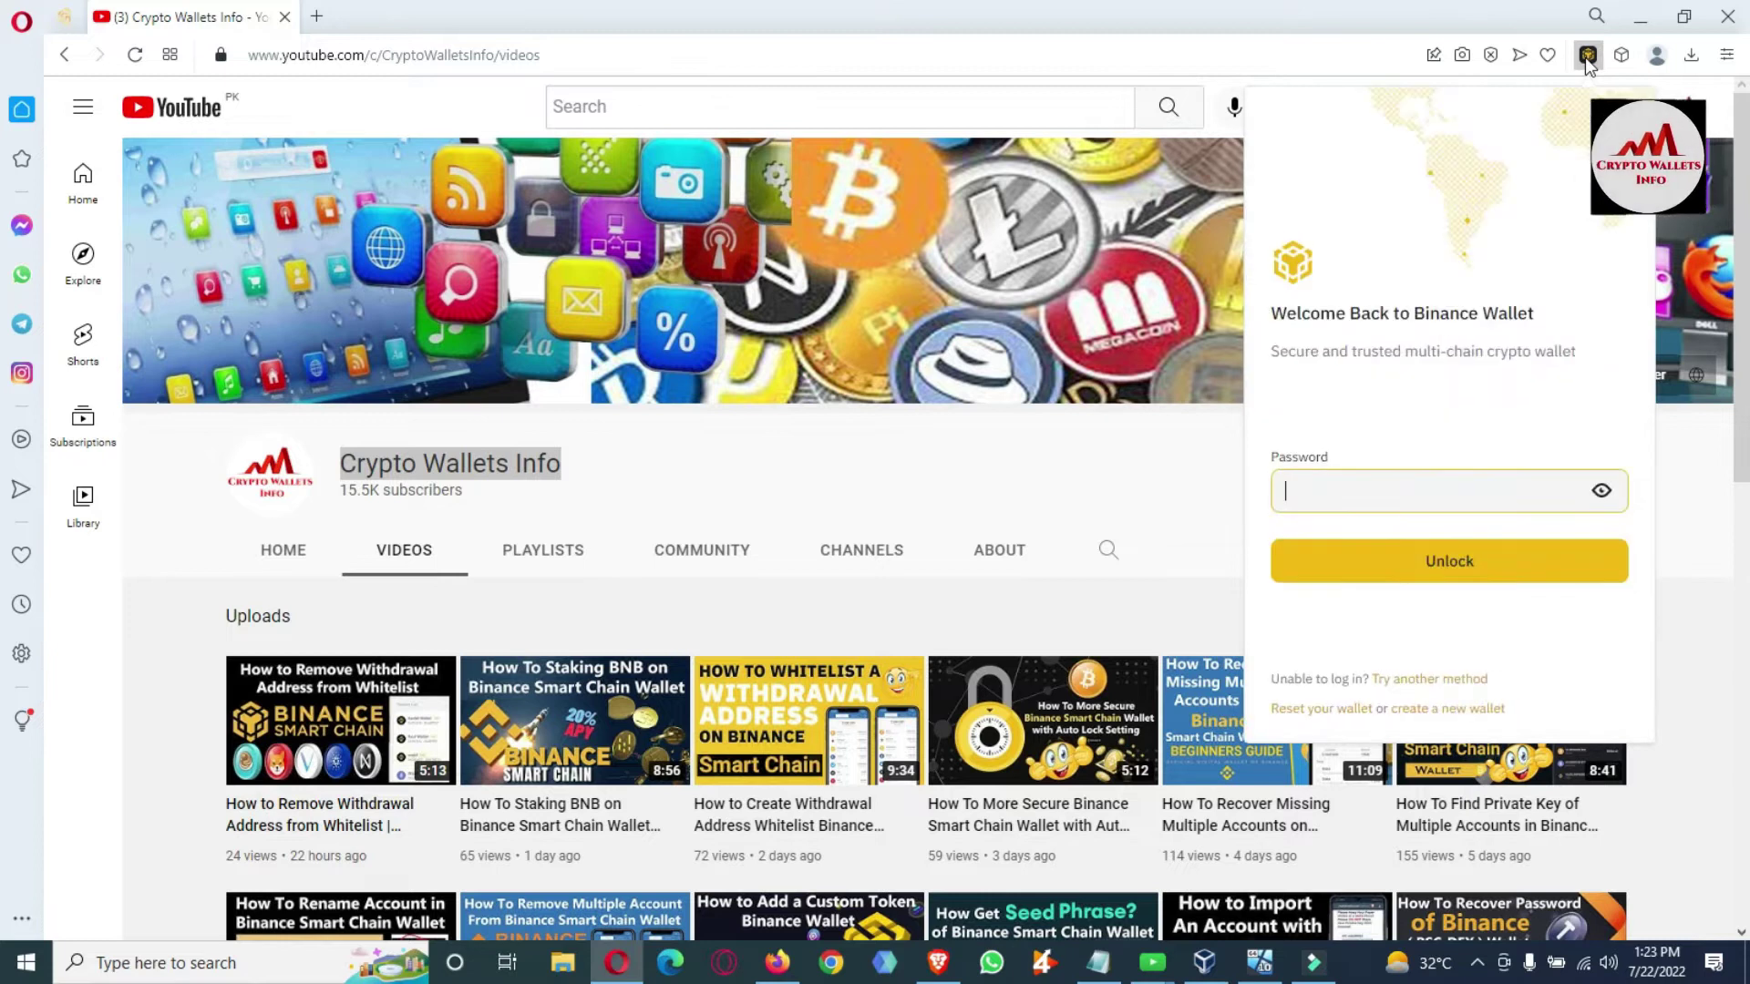
text(***)
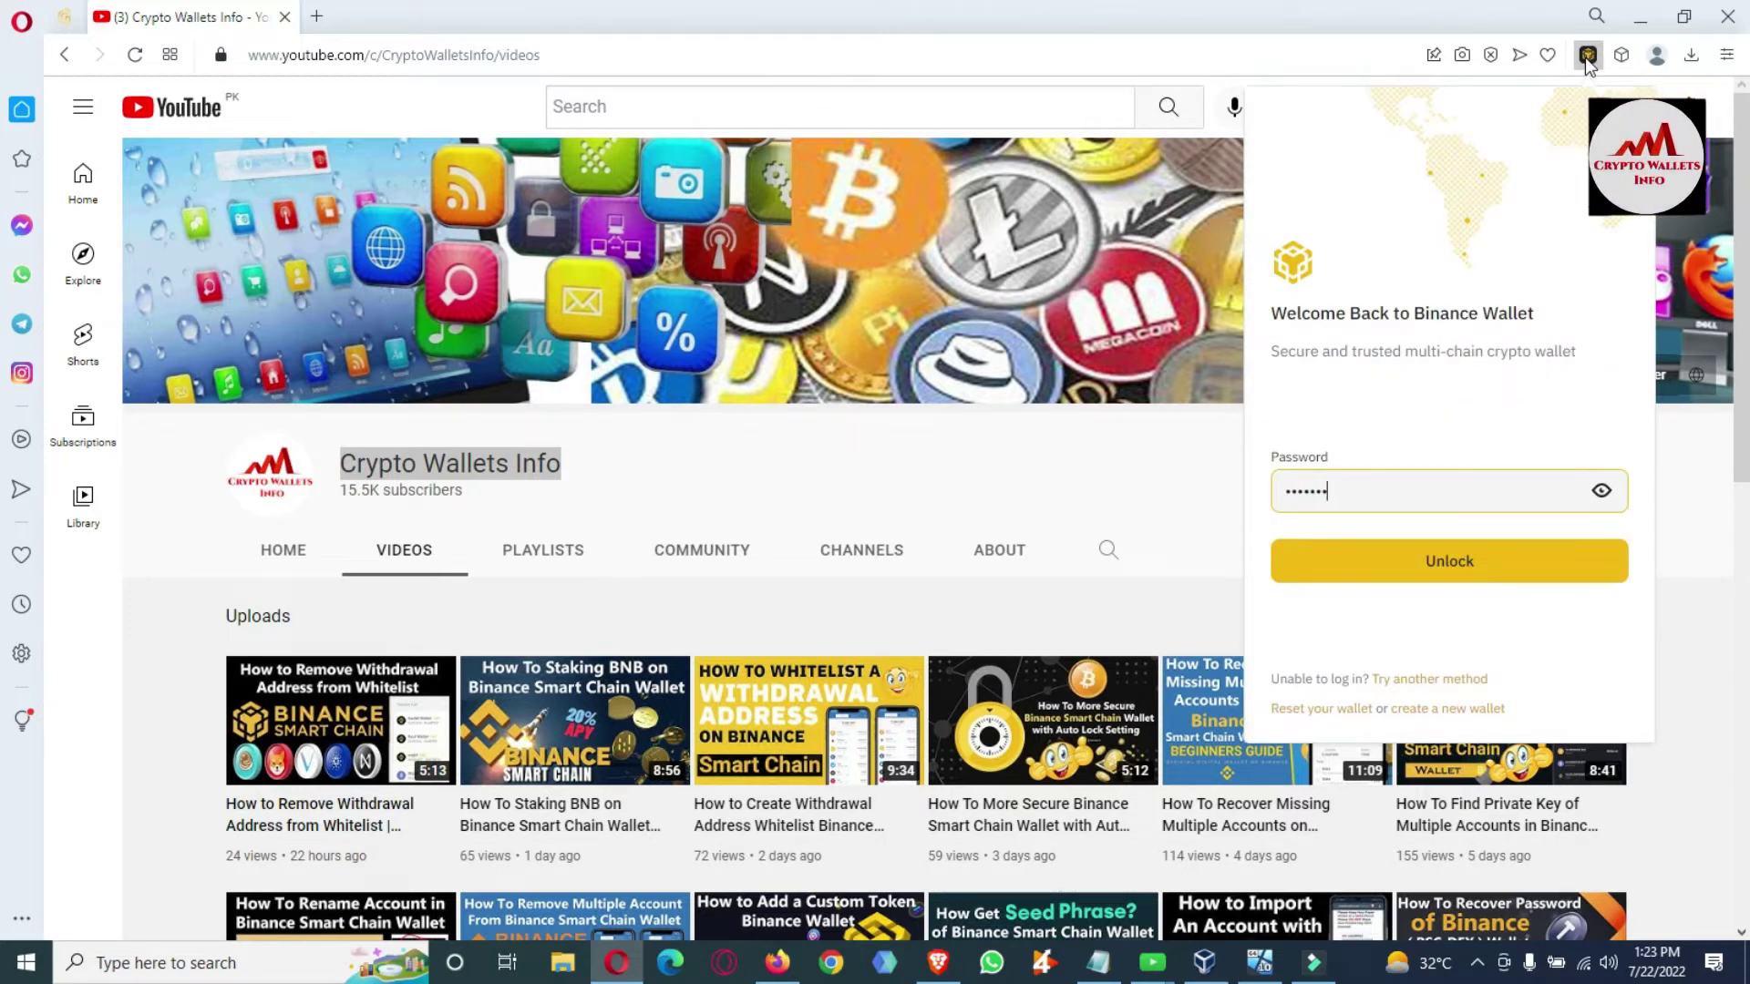
text(**)
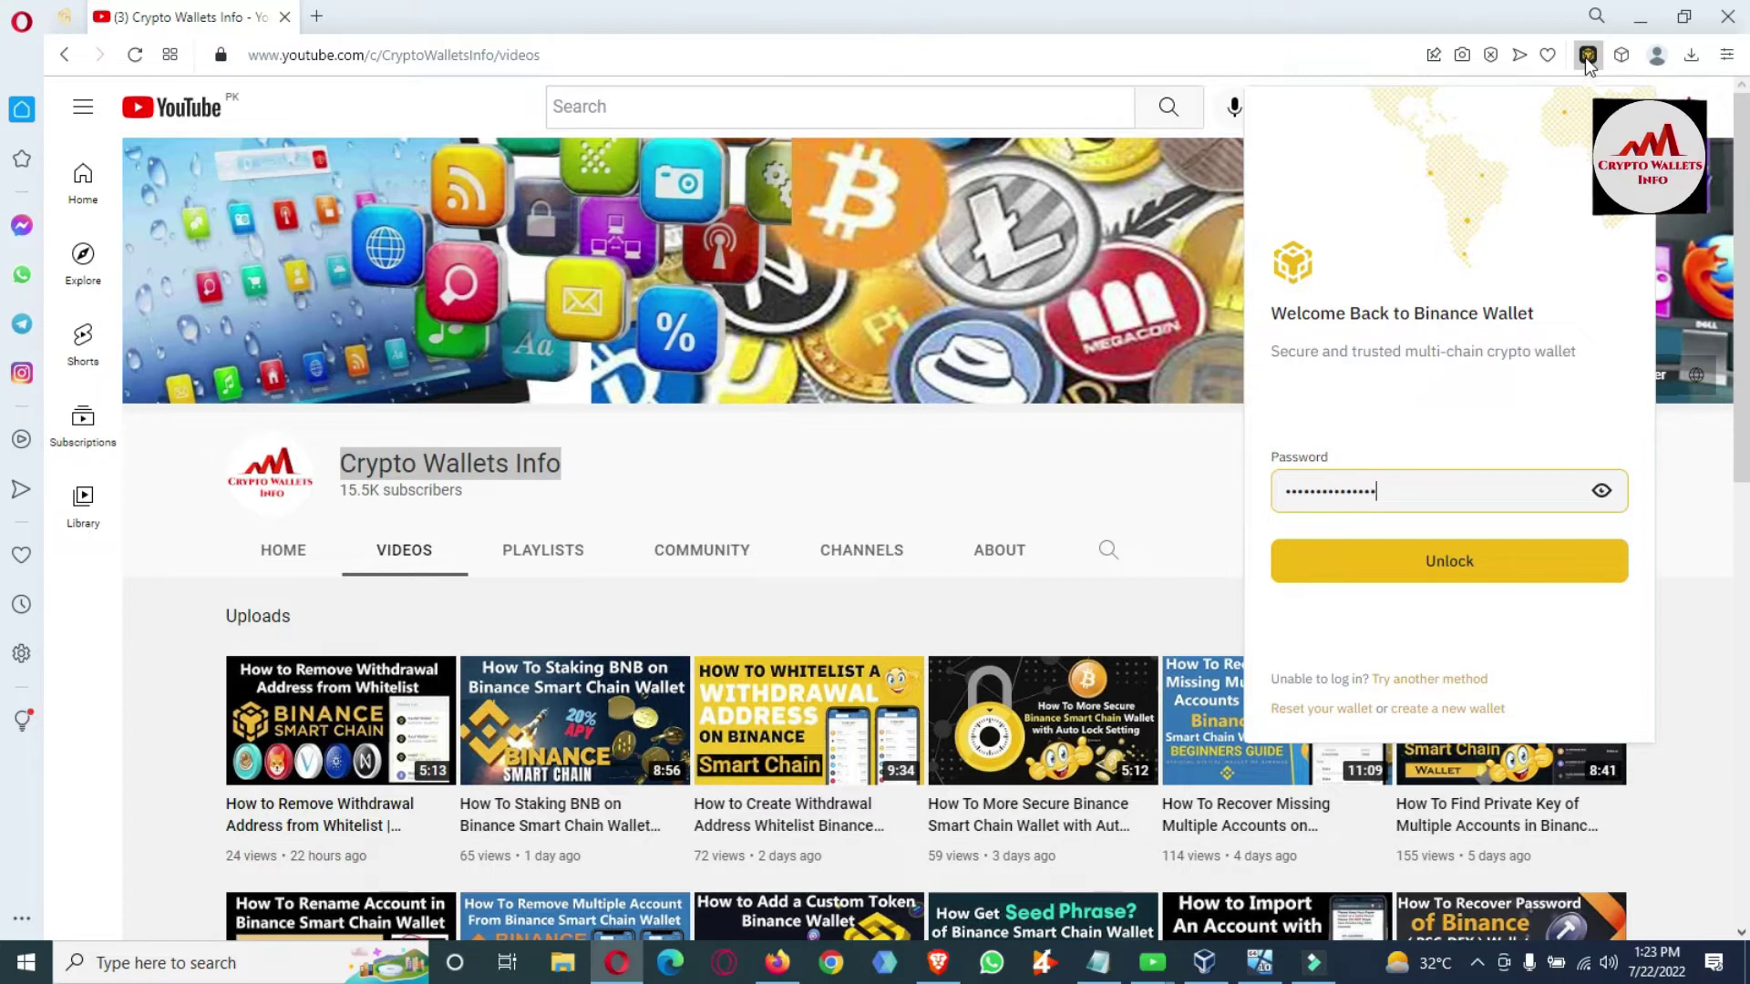
click(1445, 565)
double_click(1404, 447)
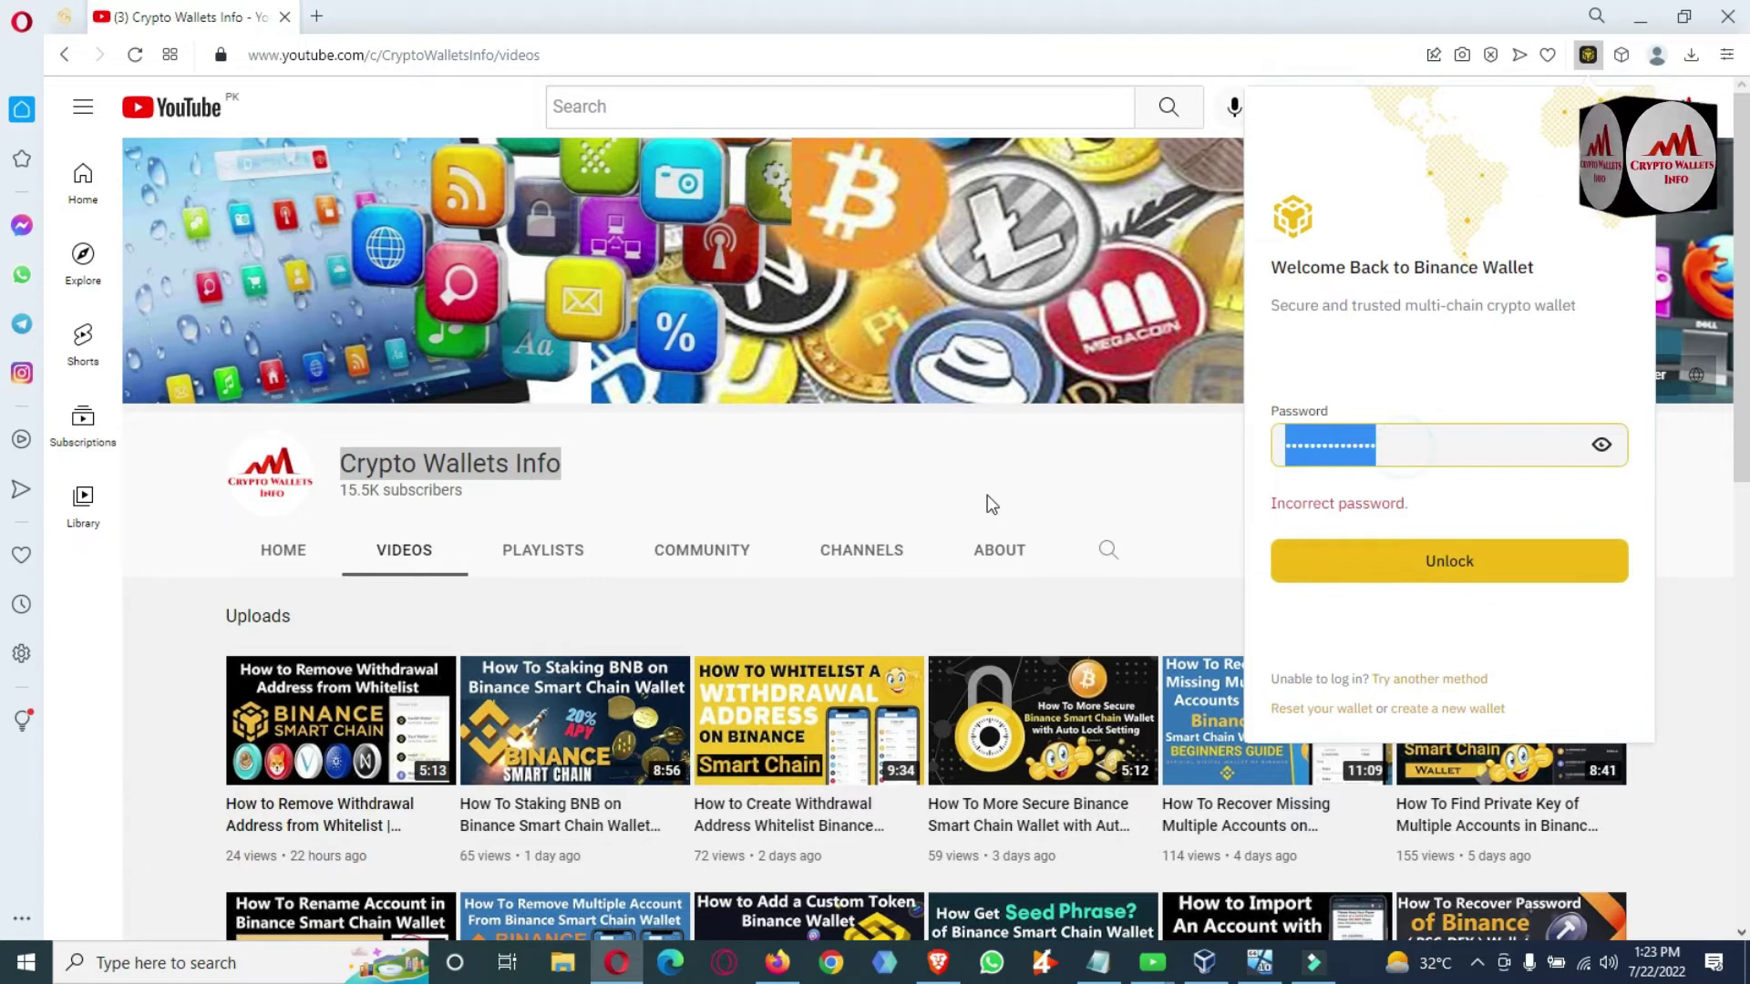
text(*)
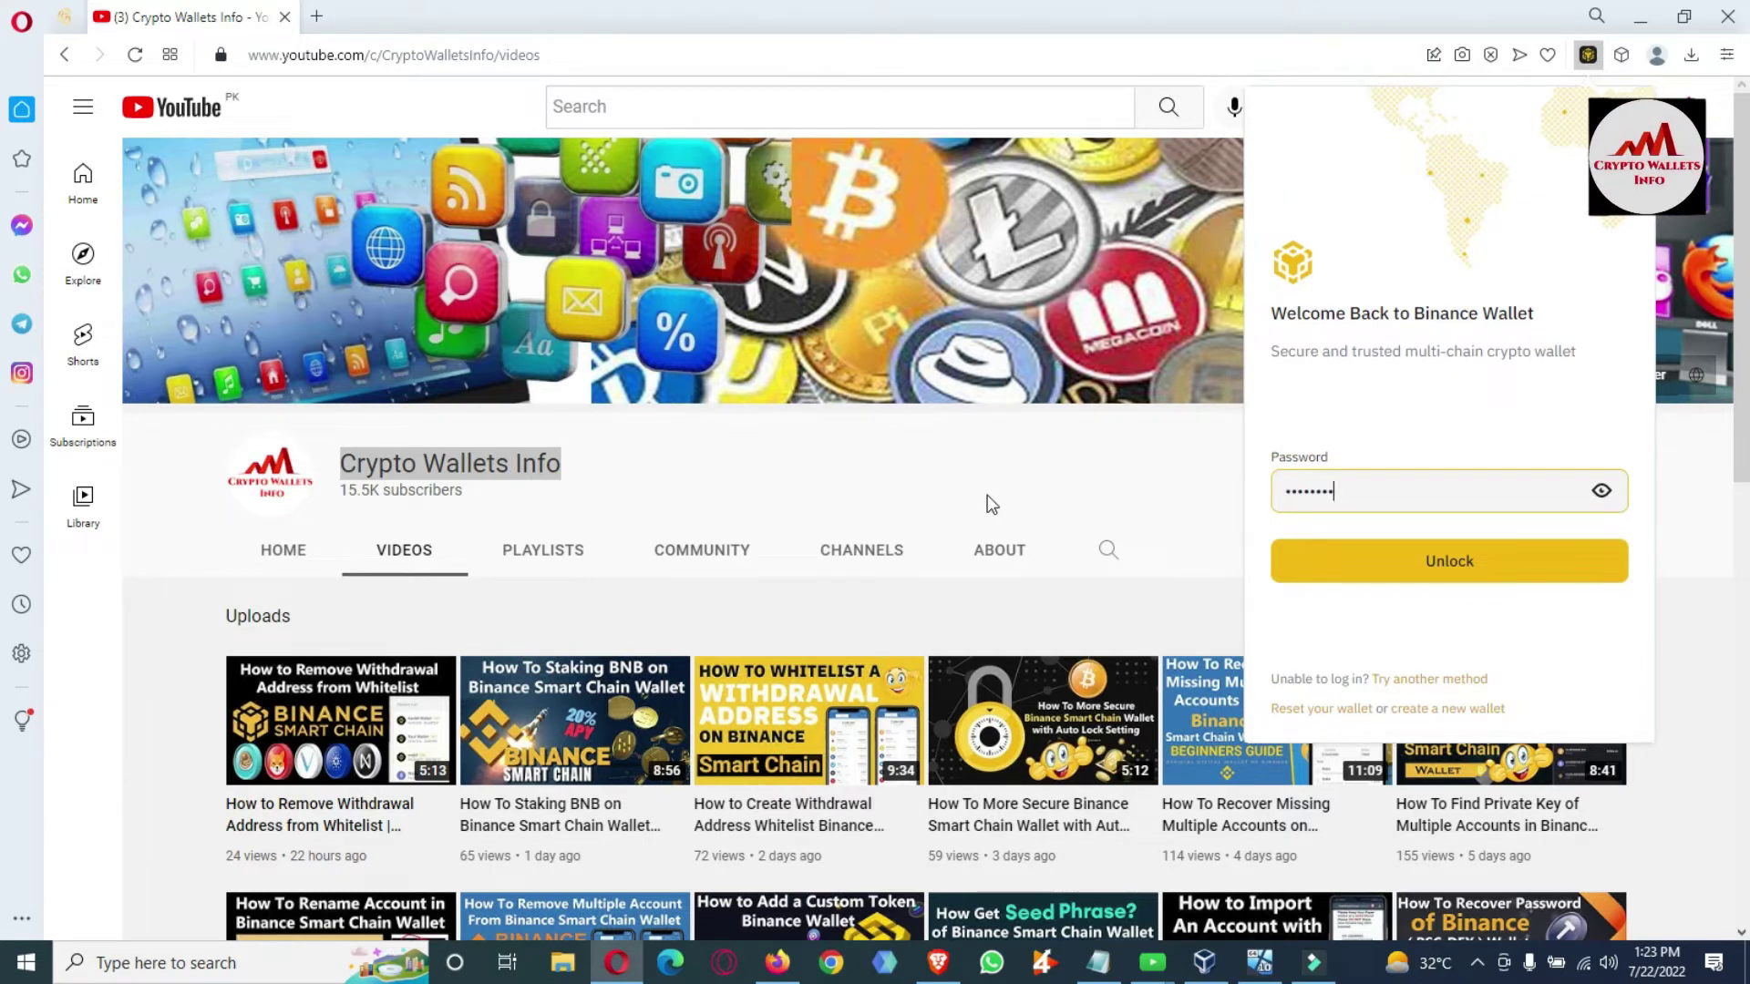
text(*)
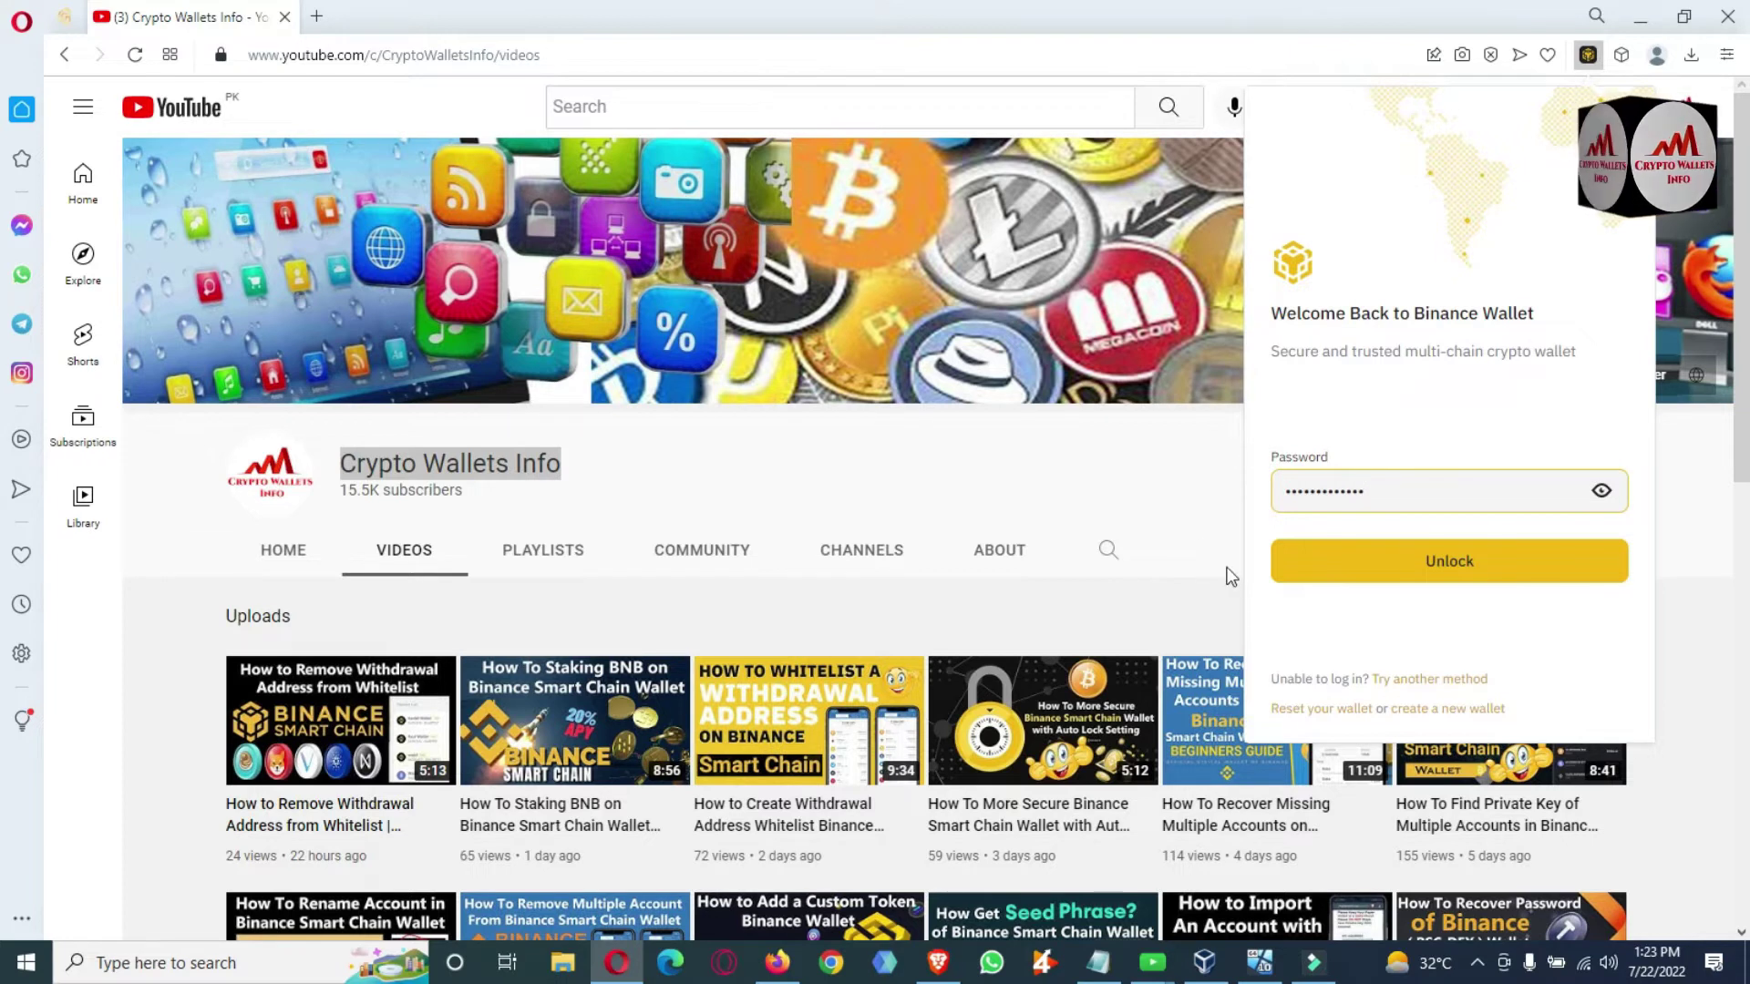
click(1424, 577)
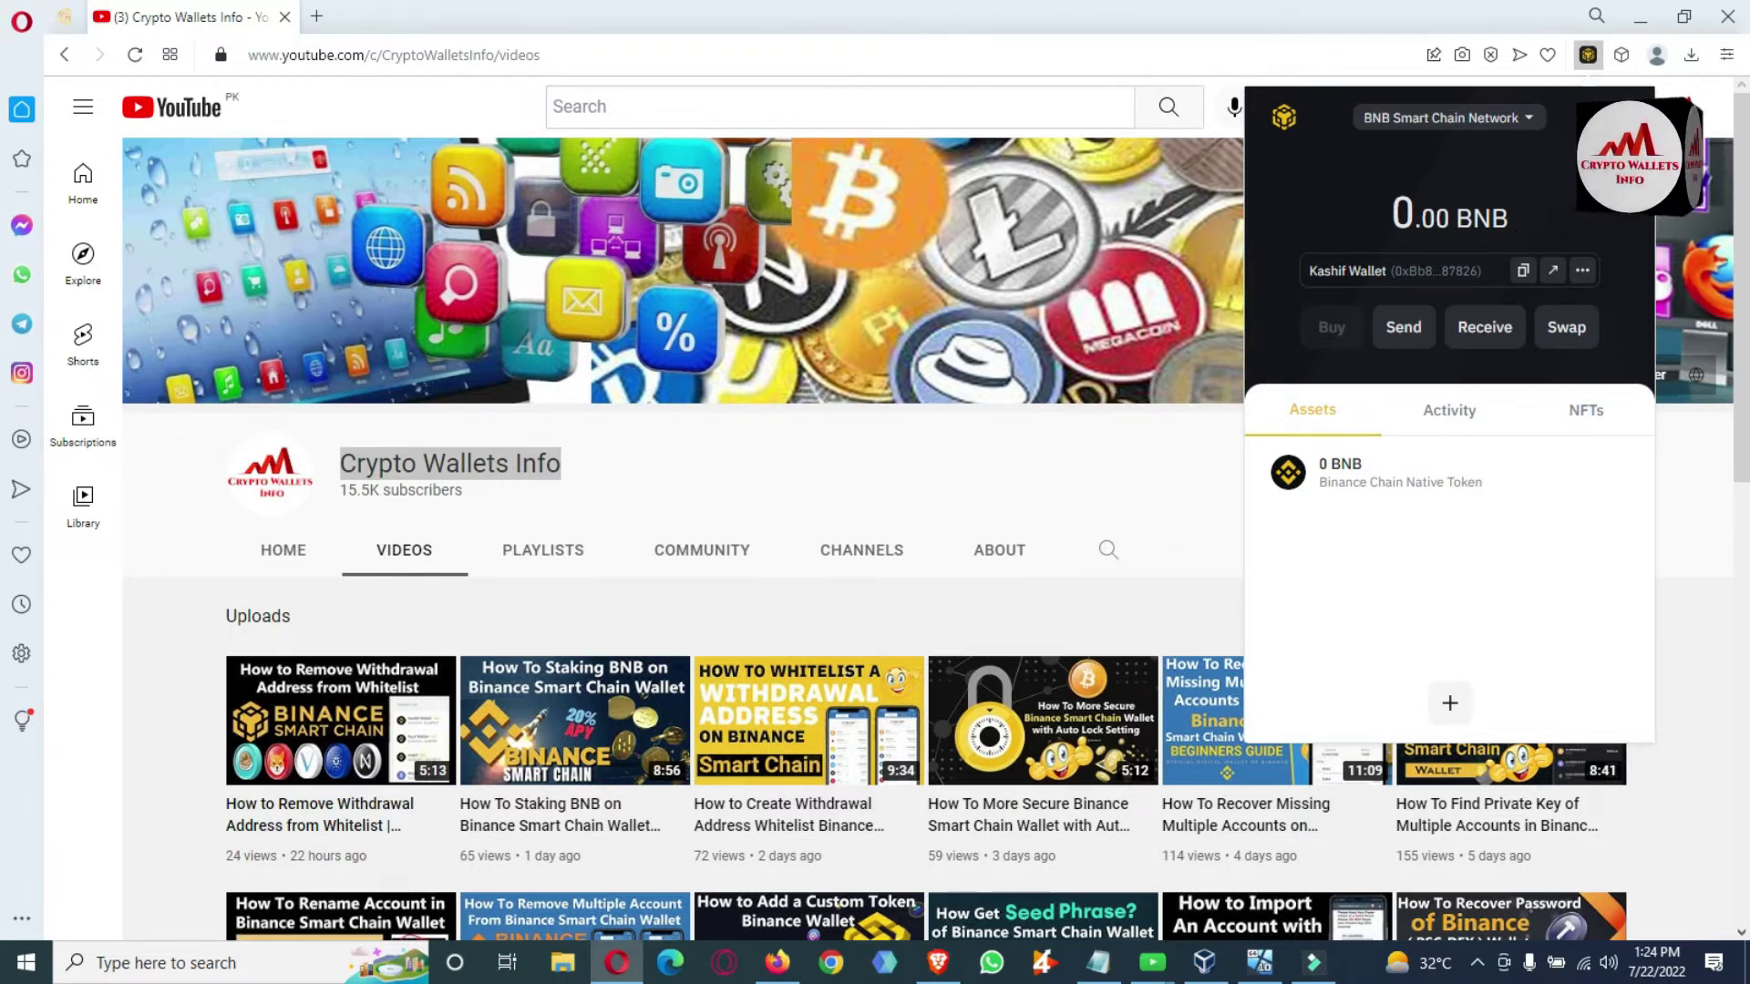
Step: Choose GBP in the Select Currency dialog under Account > Settings > Currency
click(1621, 117)
drag(1646, 413, 1646, 567)
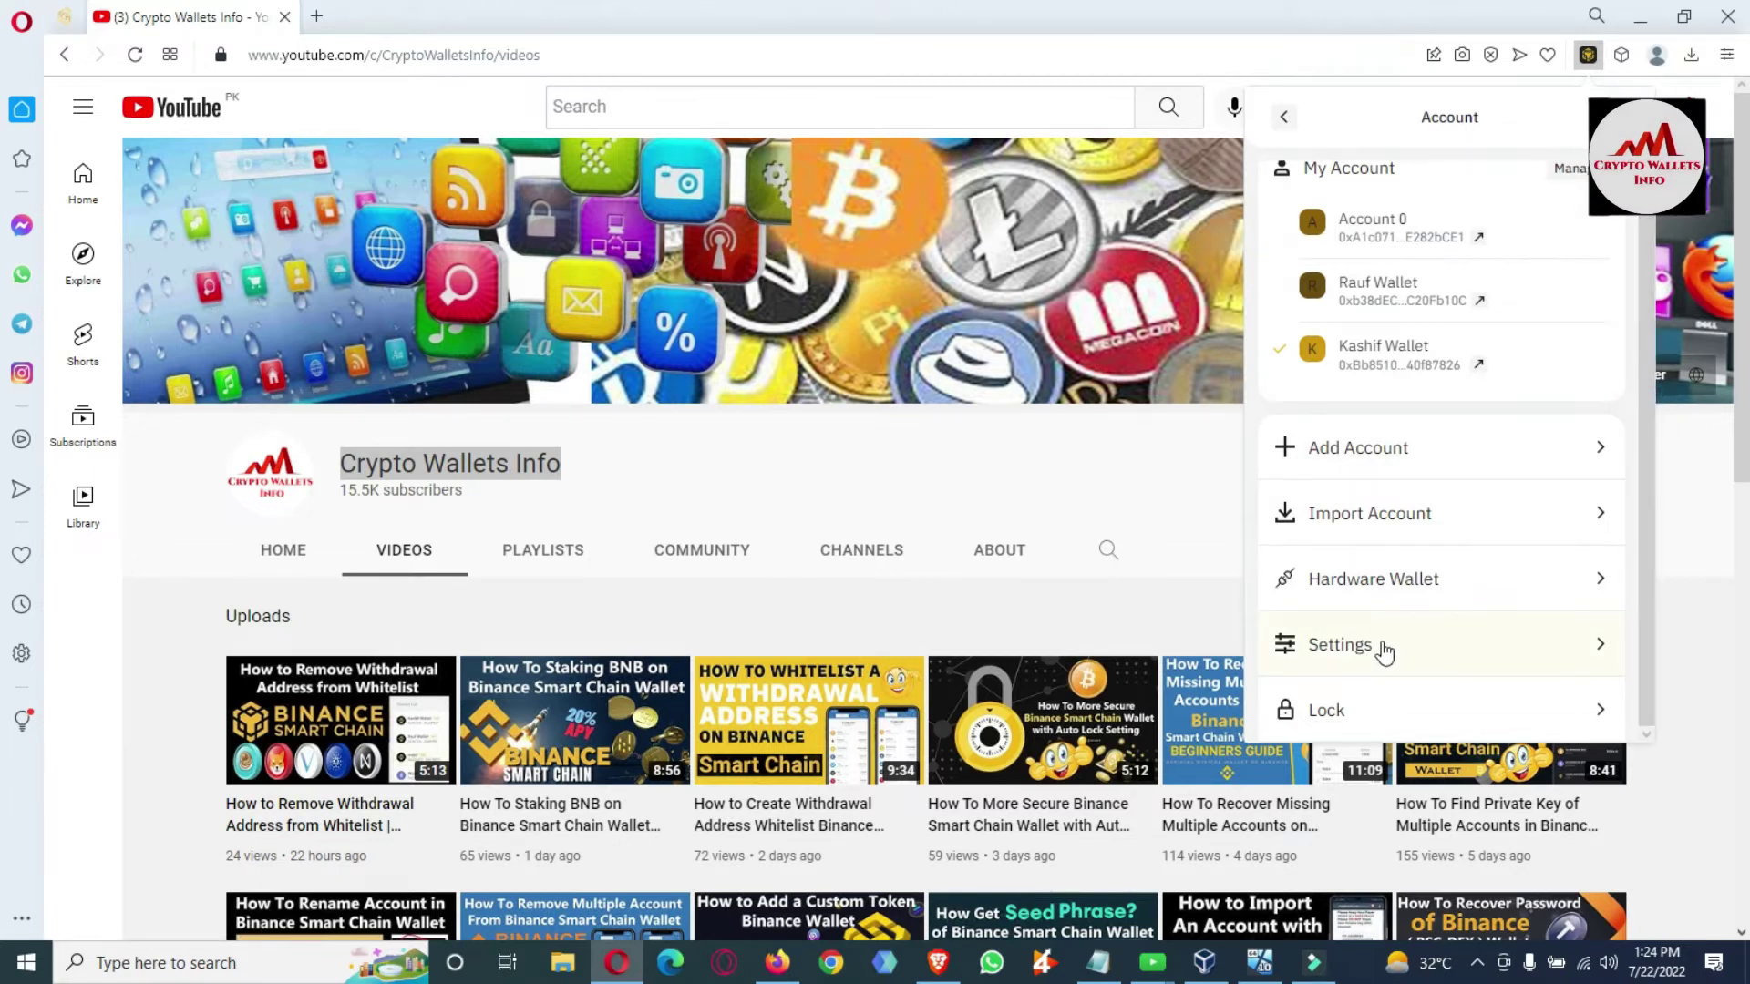
click(1385, 647)
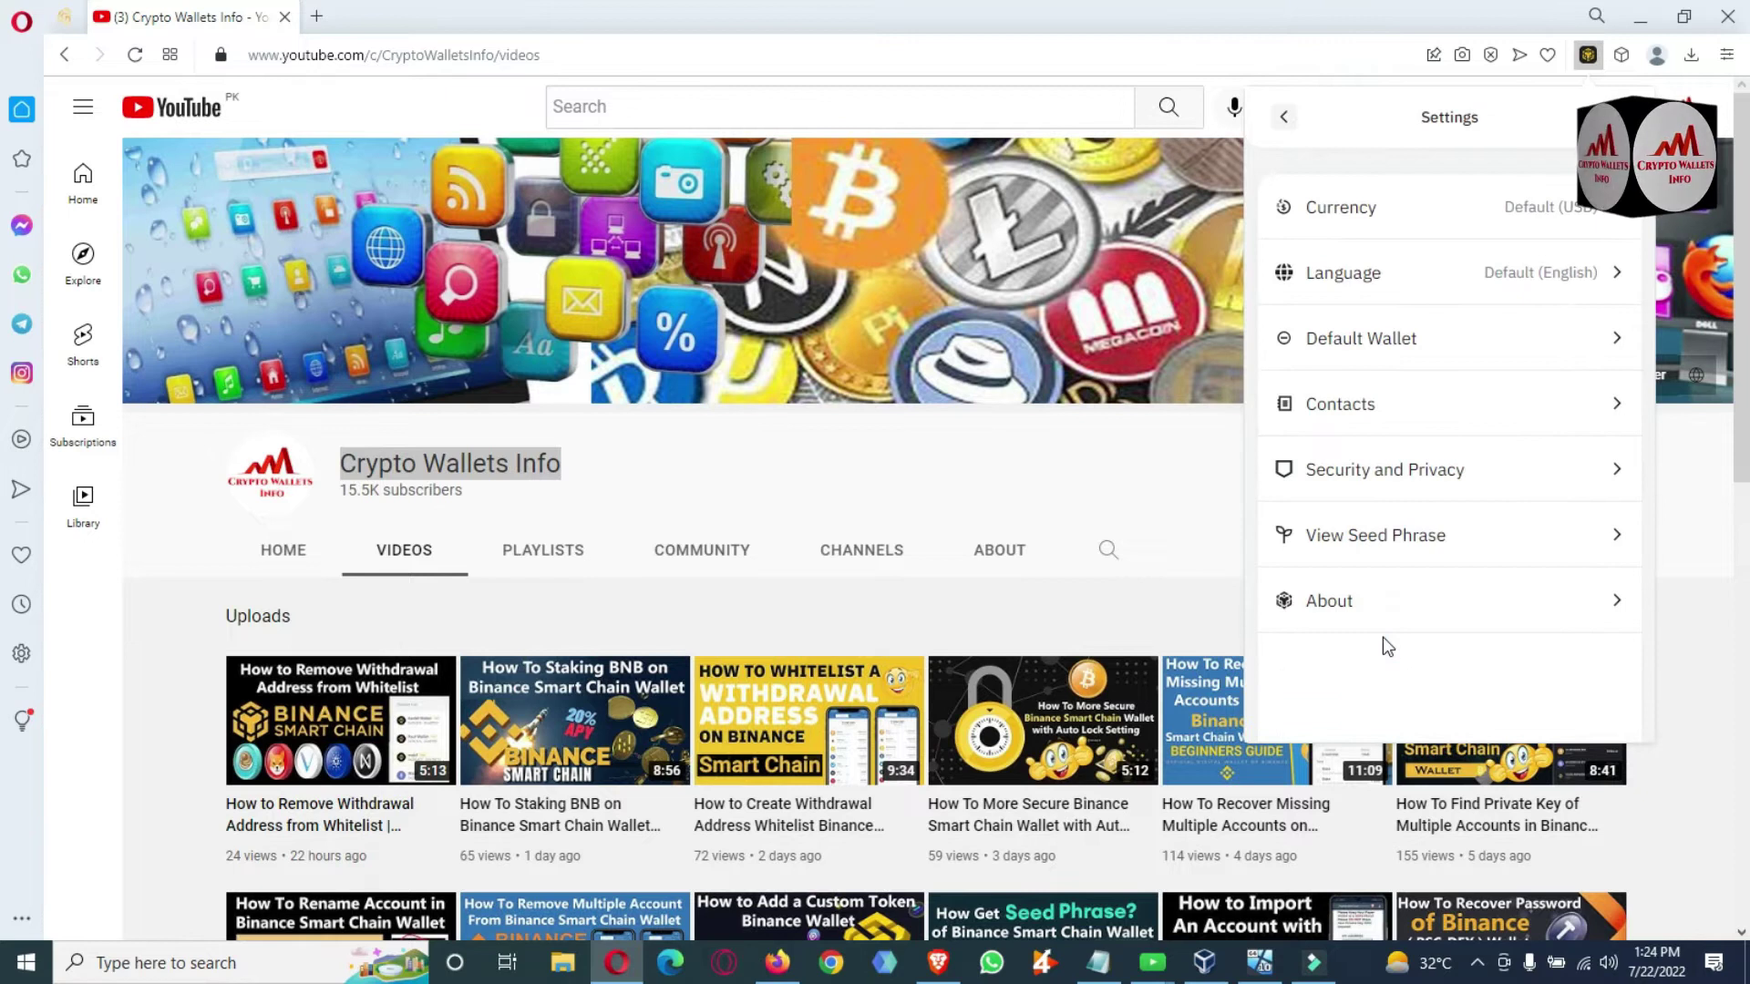
click(1427, 217)
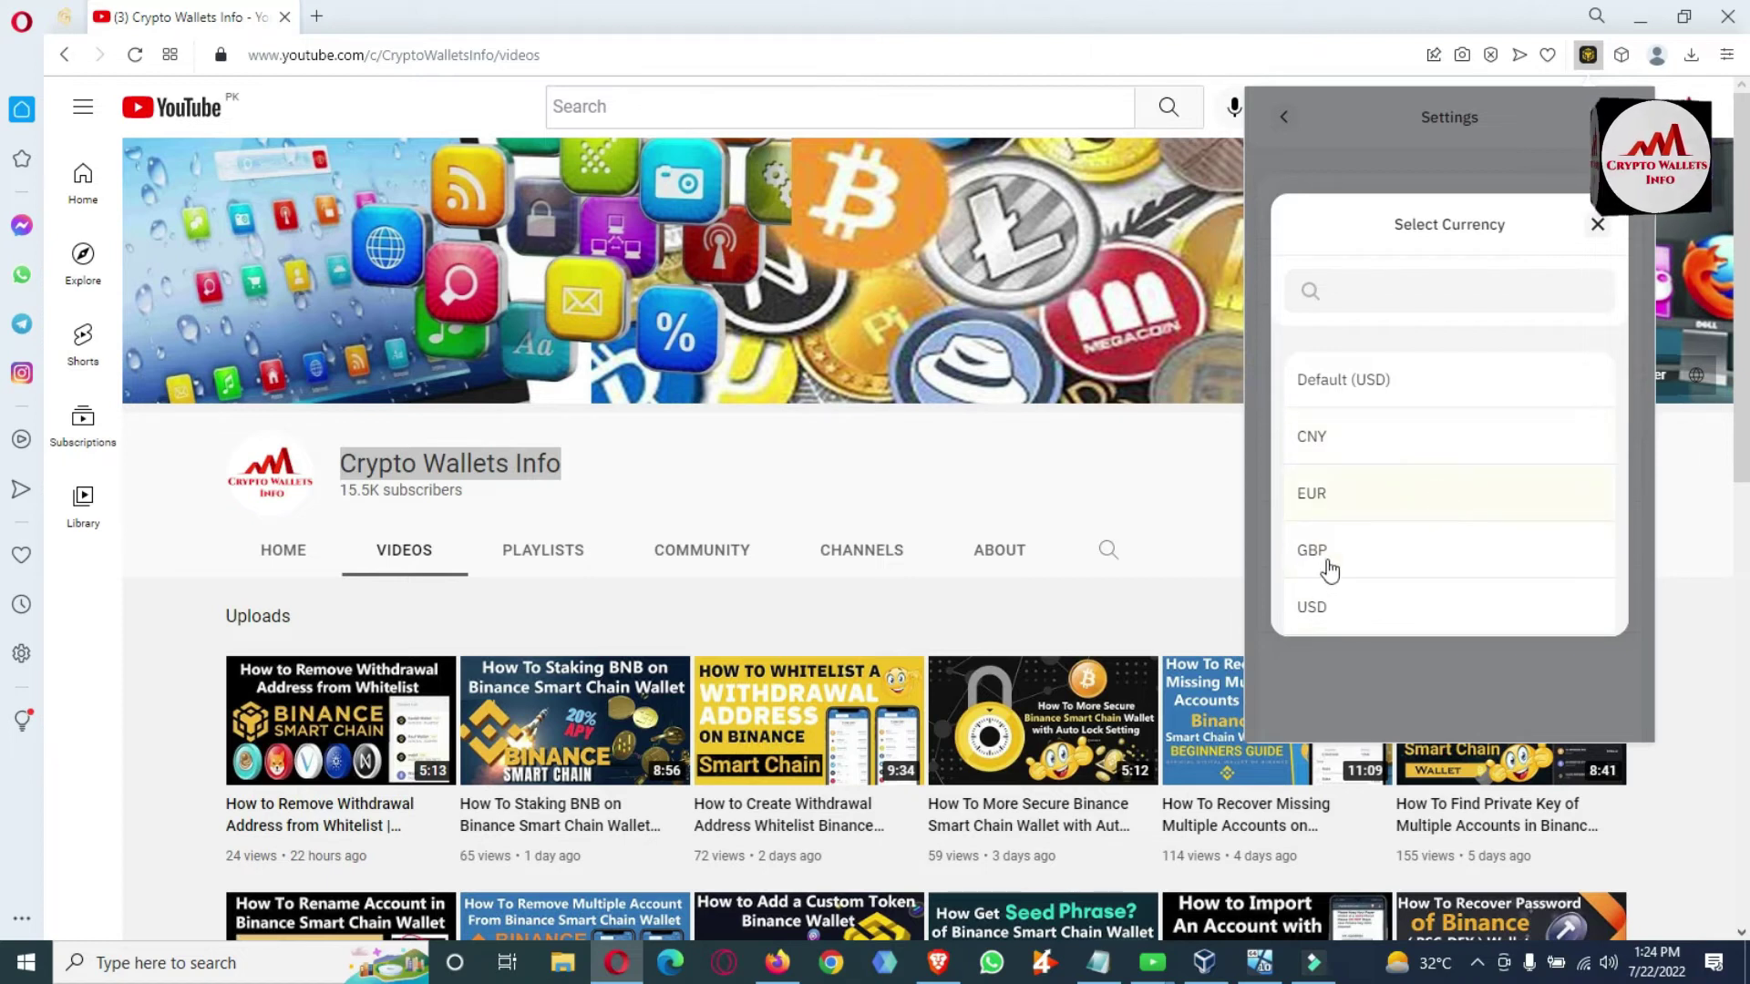
click(1389, 558)
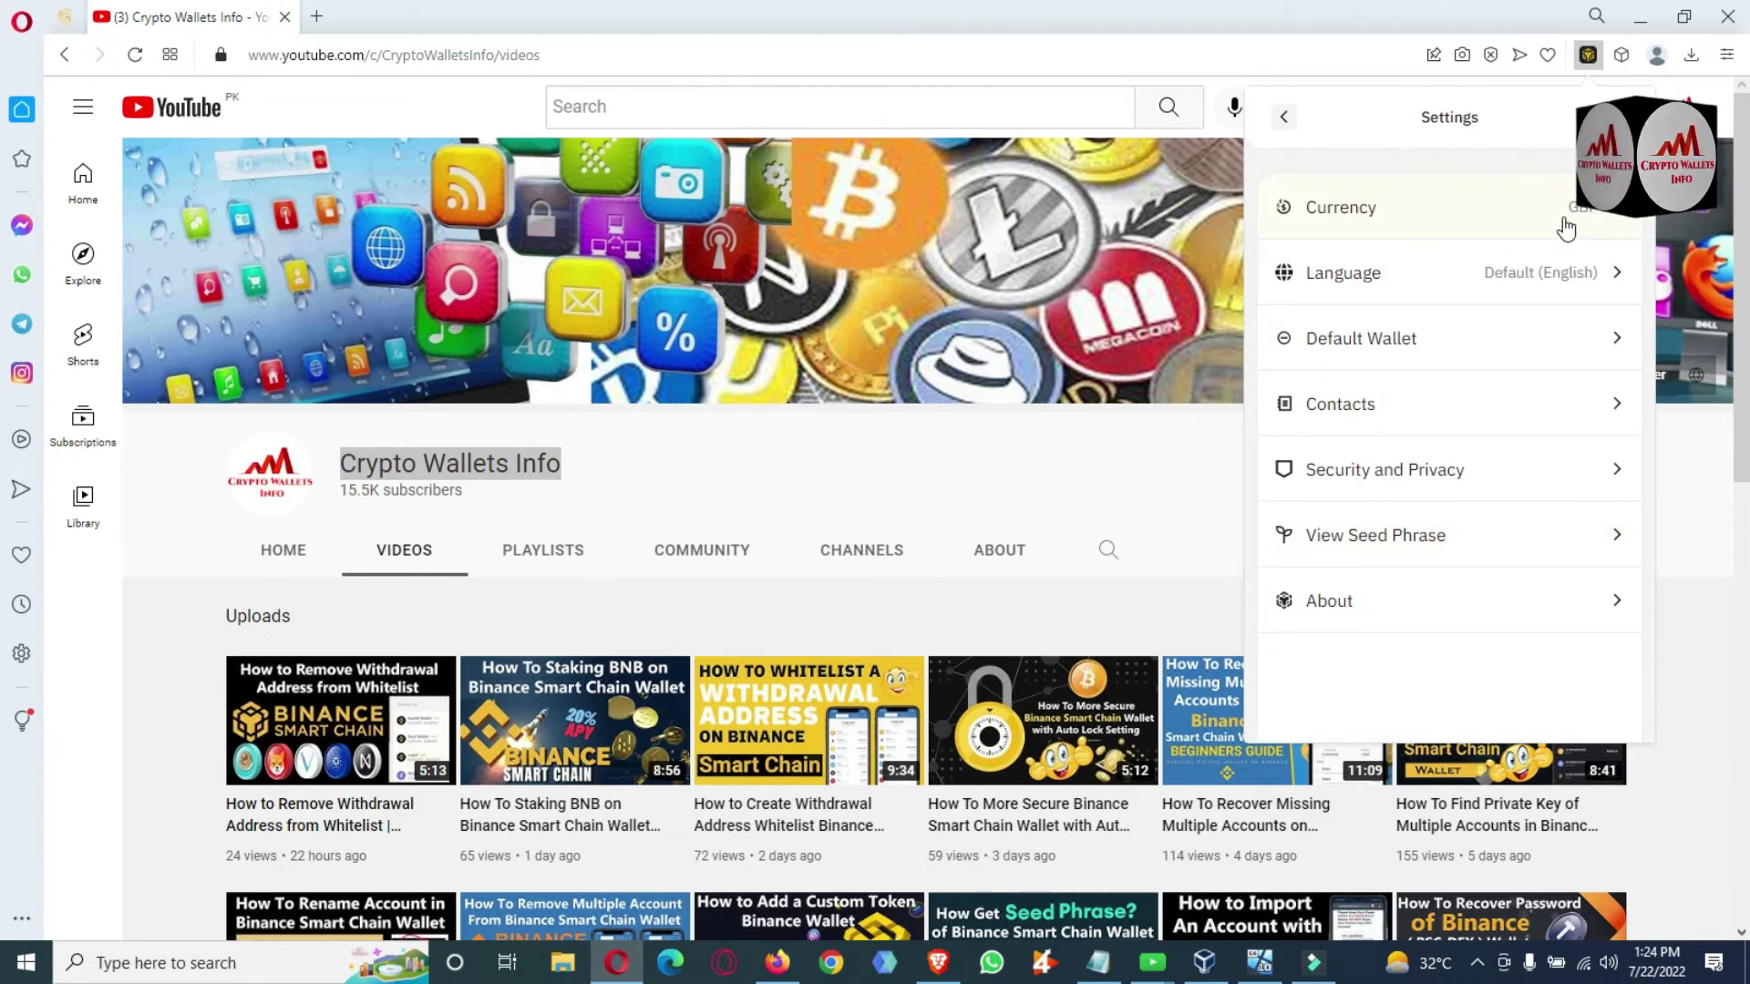
Step: Return to the wallet home, pick EUR under Account > Settings > Currency, then go back
click(1284, 119)
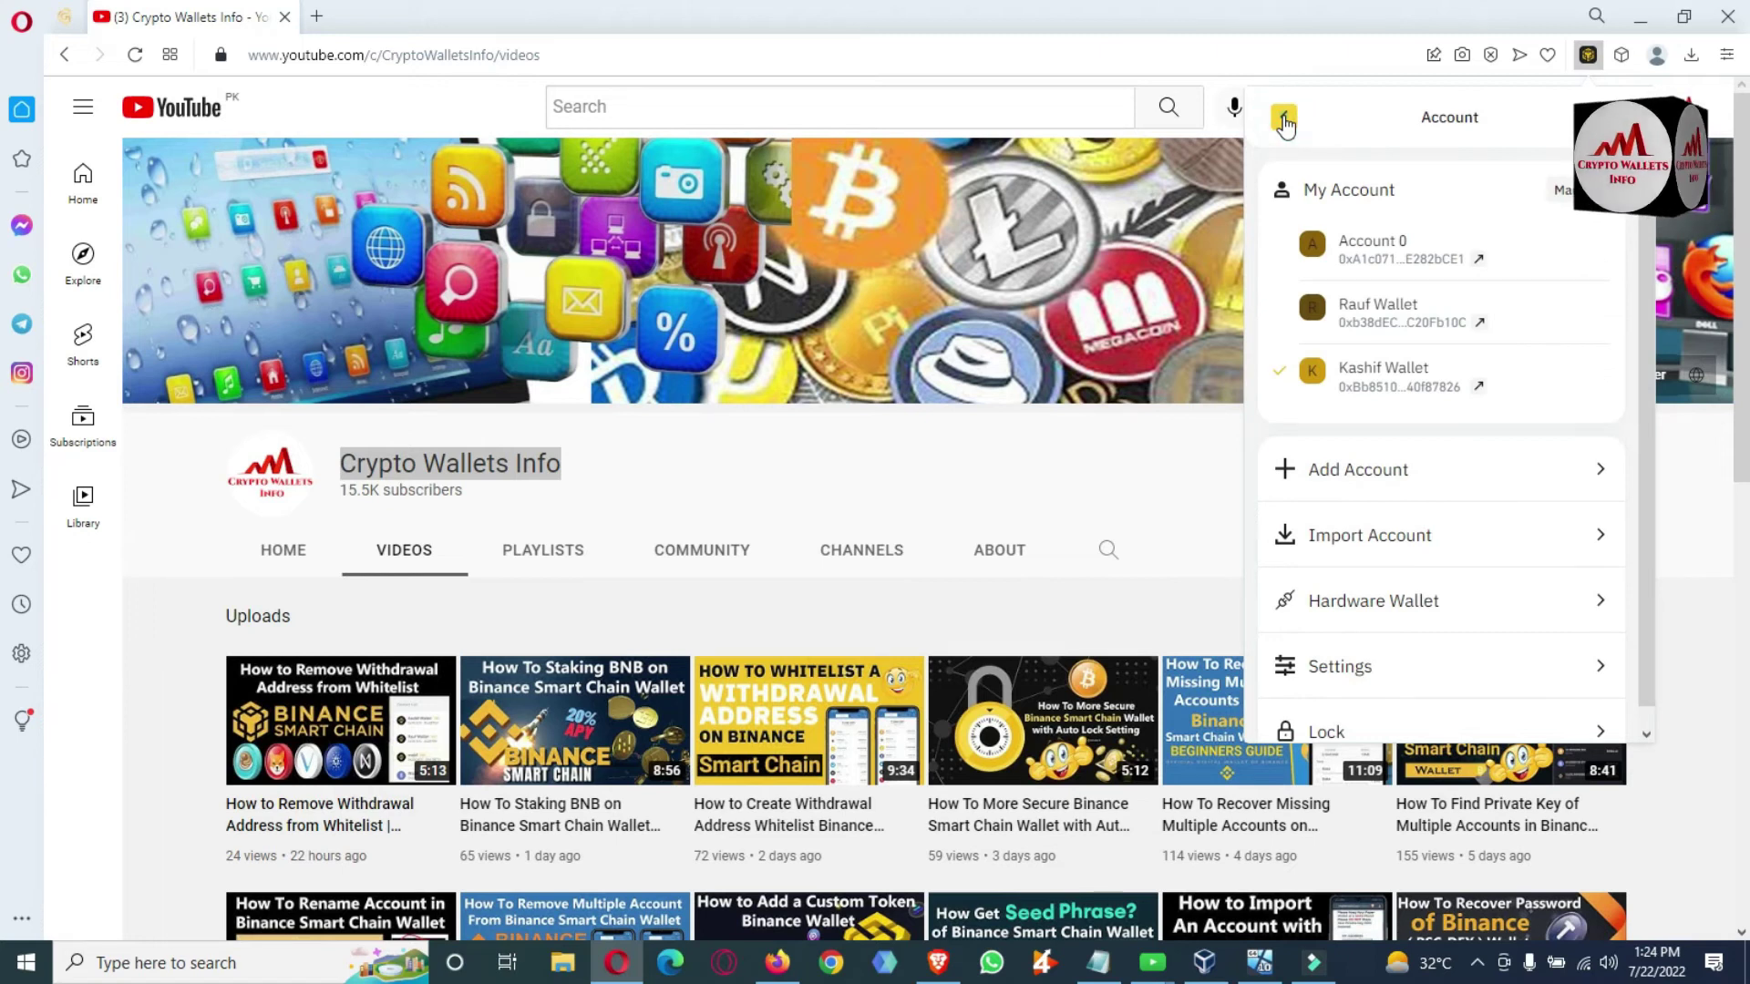
click(1284, 119)
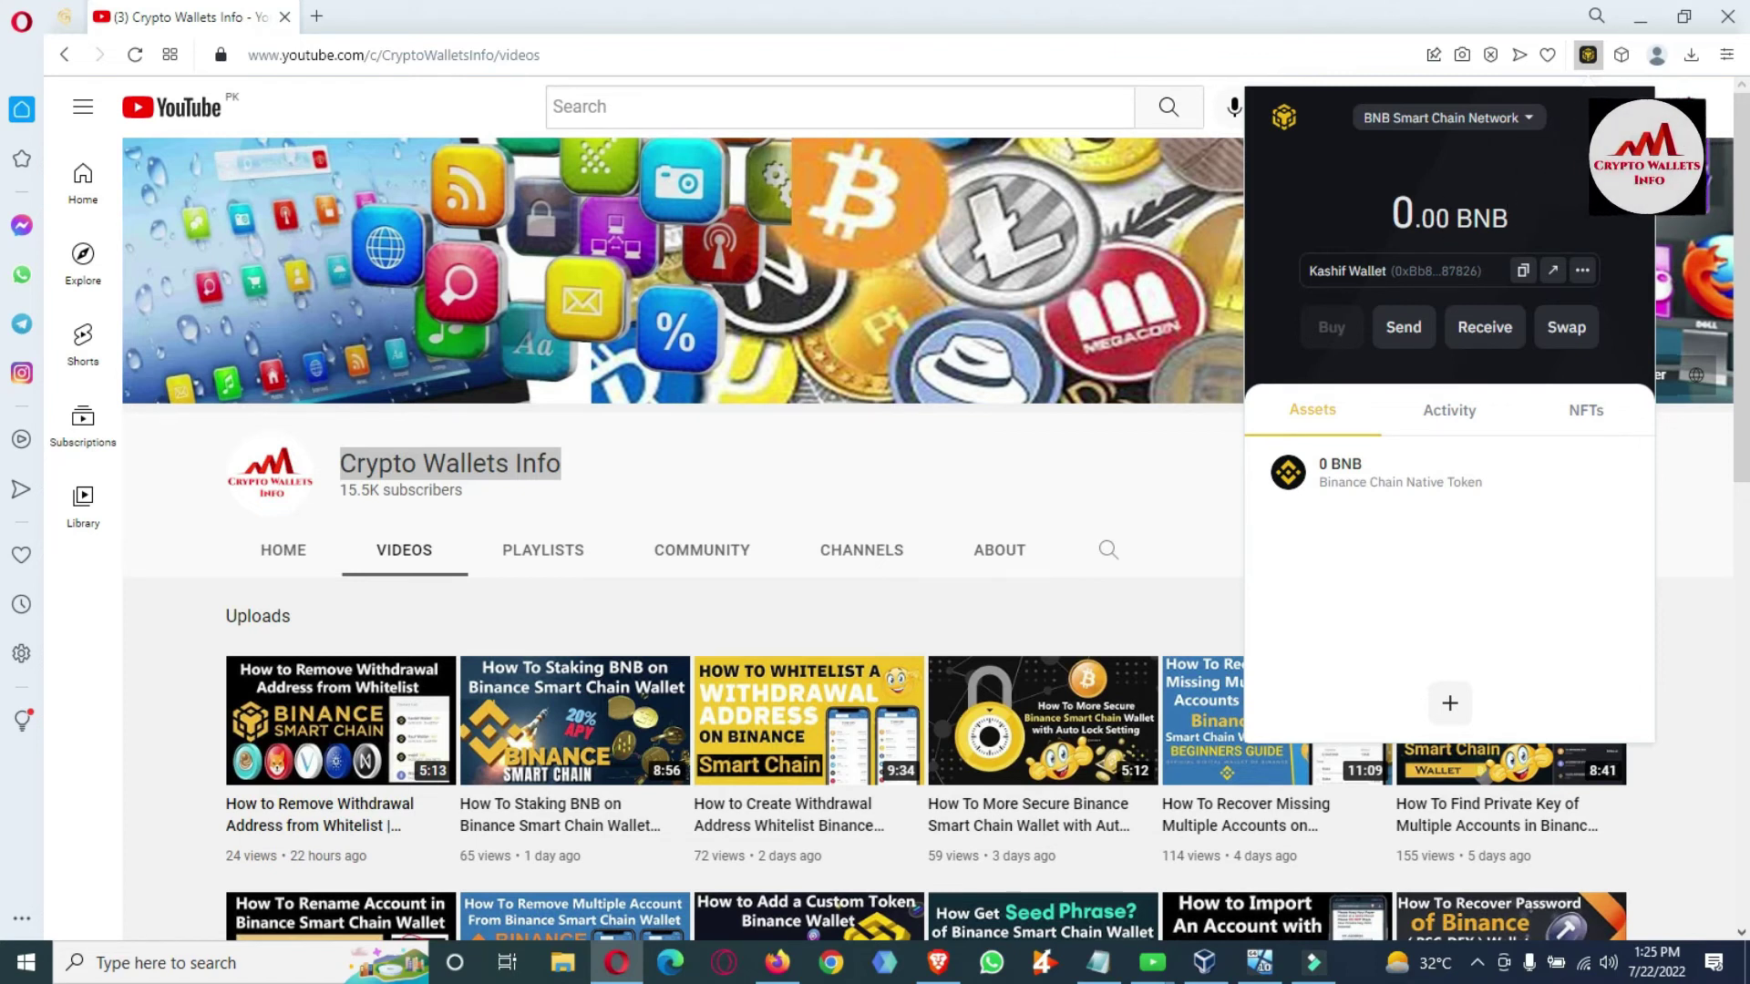
click(1626, 117)
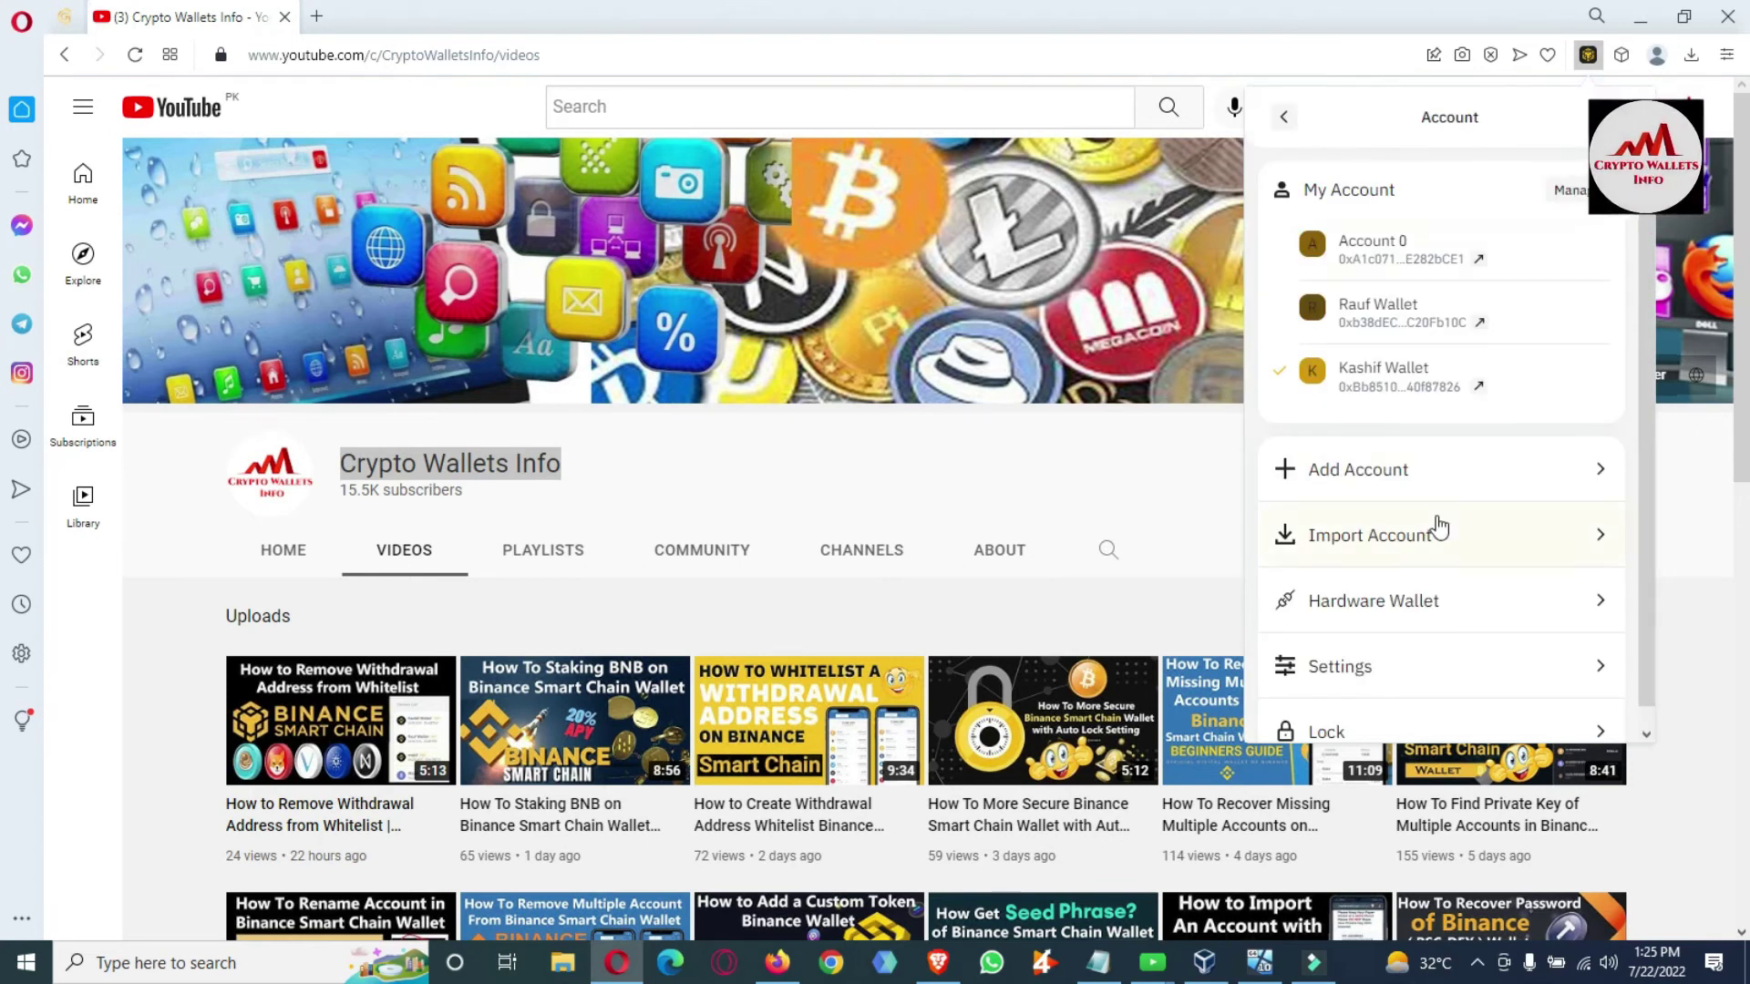
click(1346, 663)
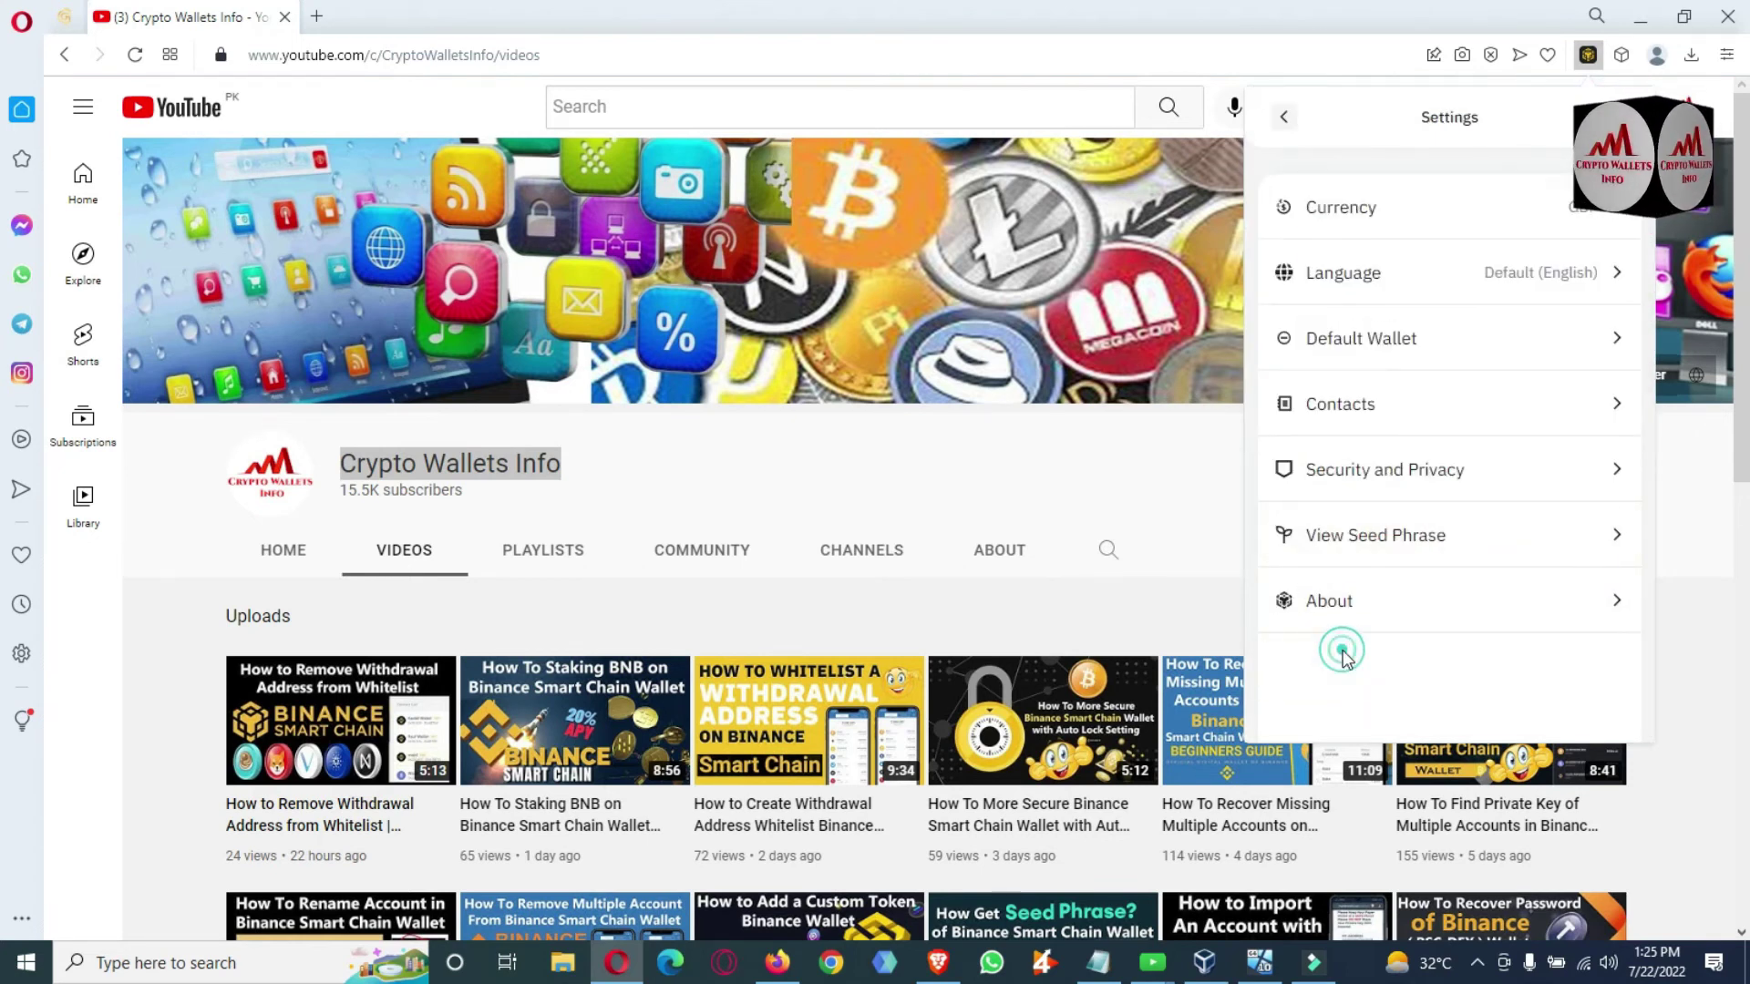
click(1403, 207)
click(1331, 496)
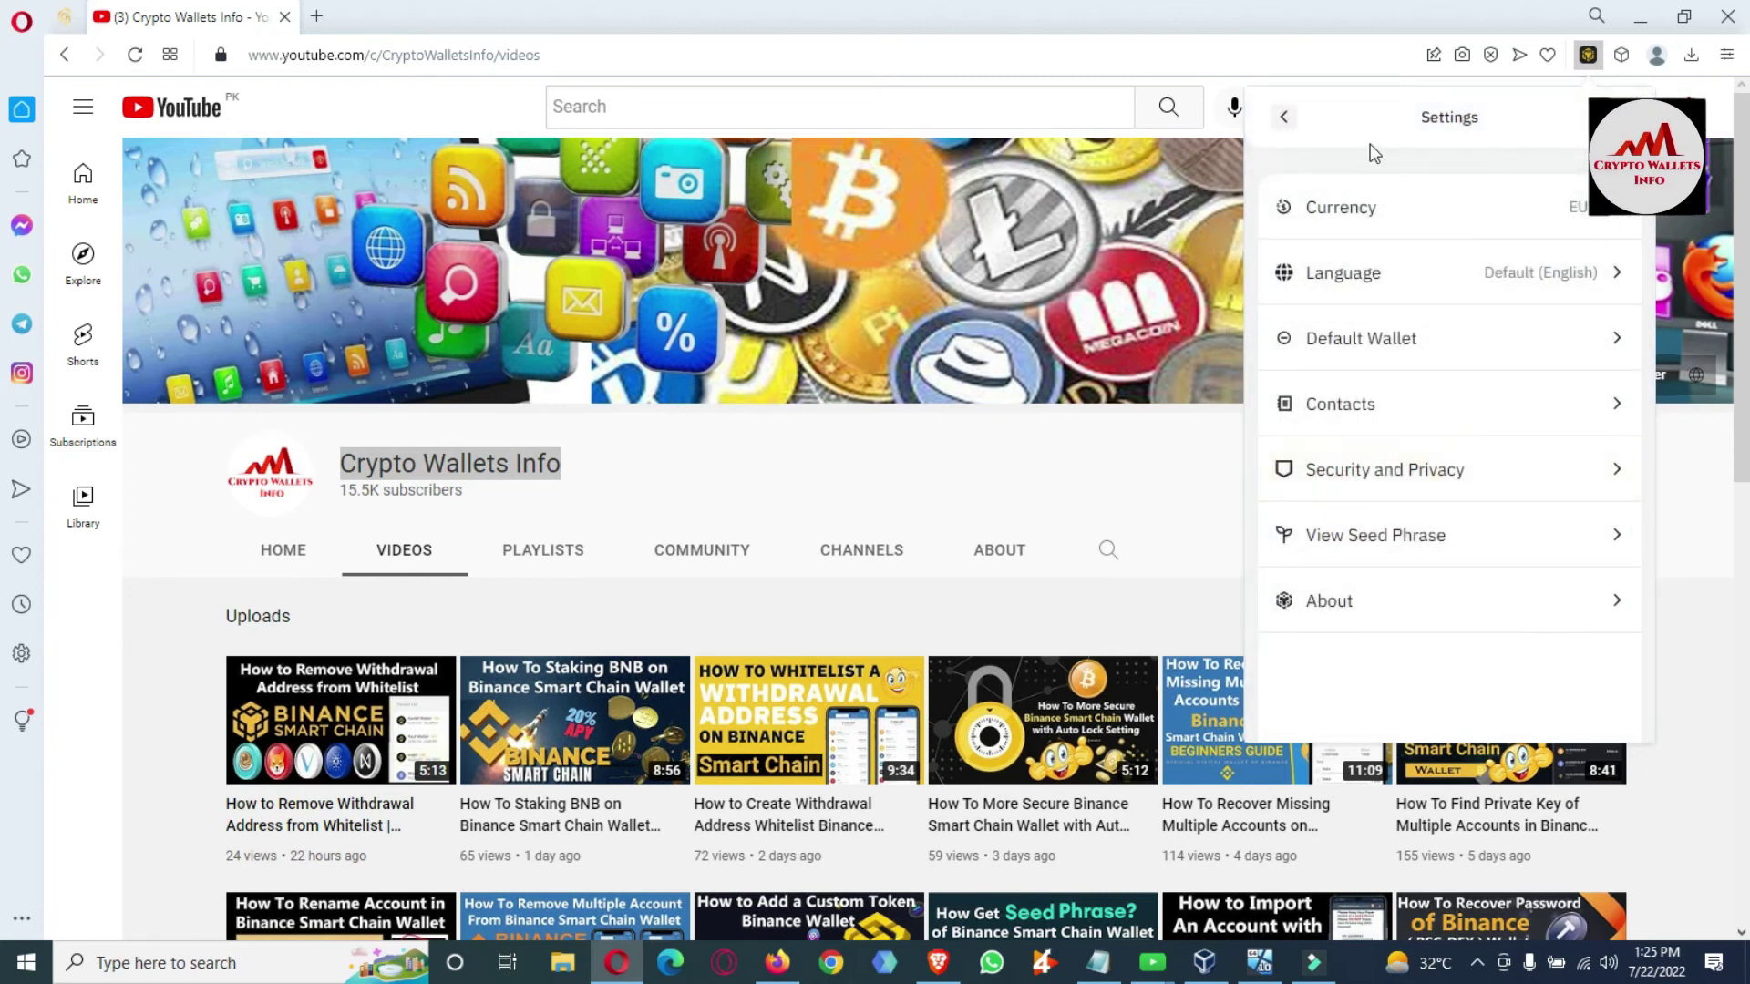
click(1286, 120)
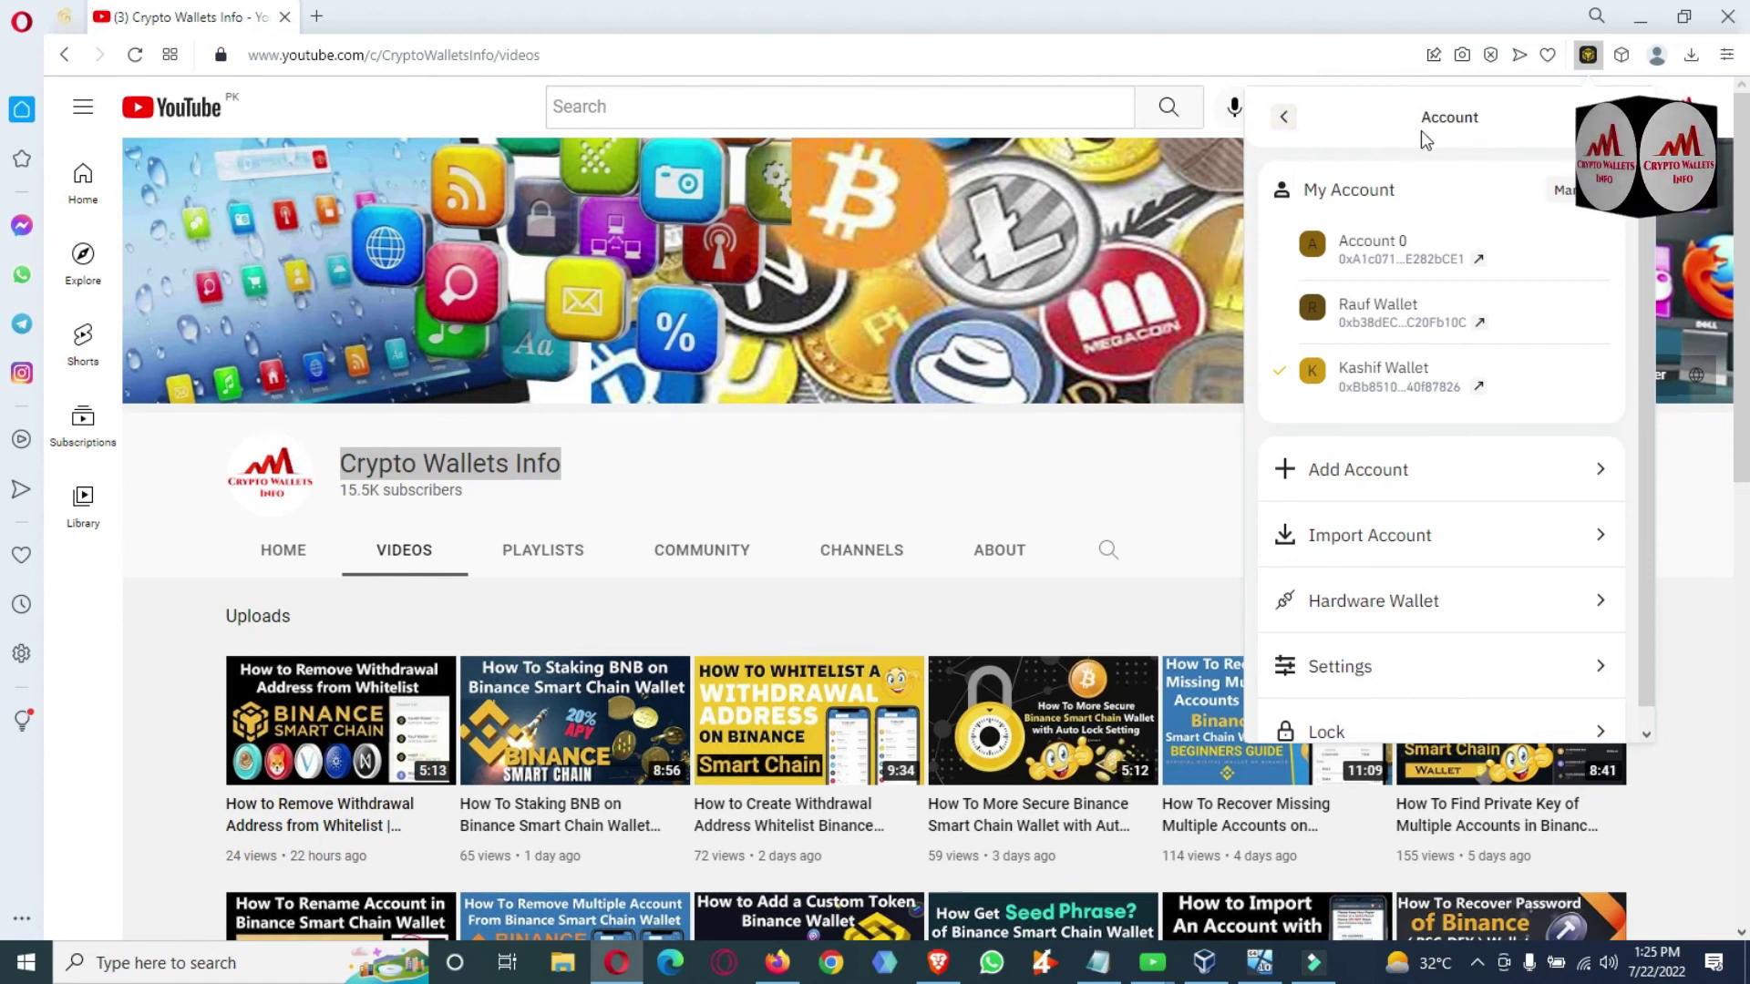
Step: Dismiss the wallet popup to reveal the Crypto Wallets Info videos page
click(748, 454)
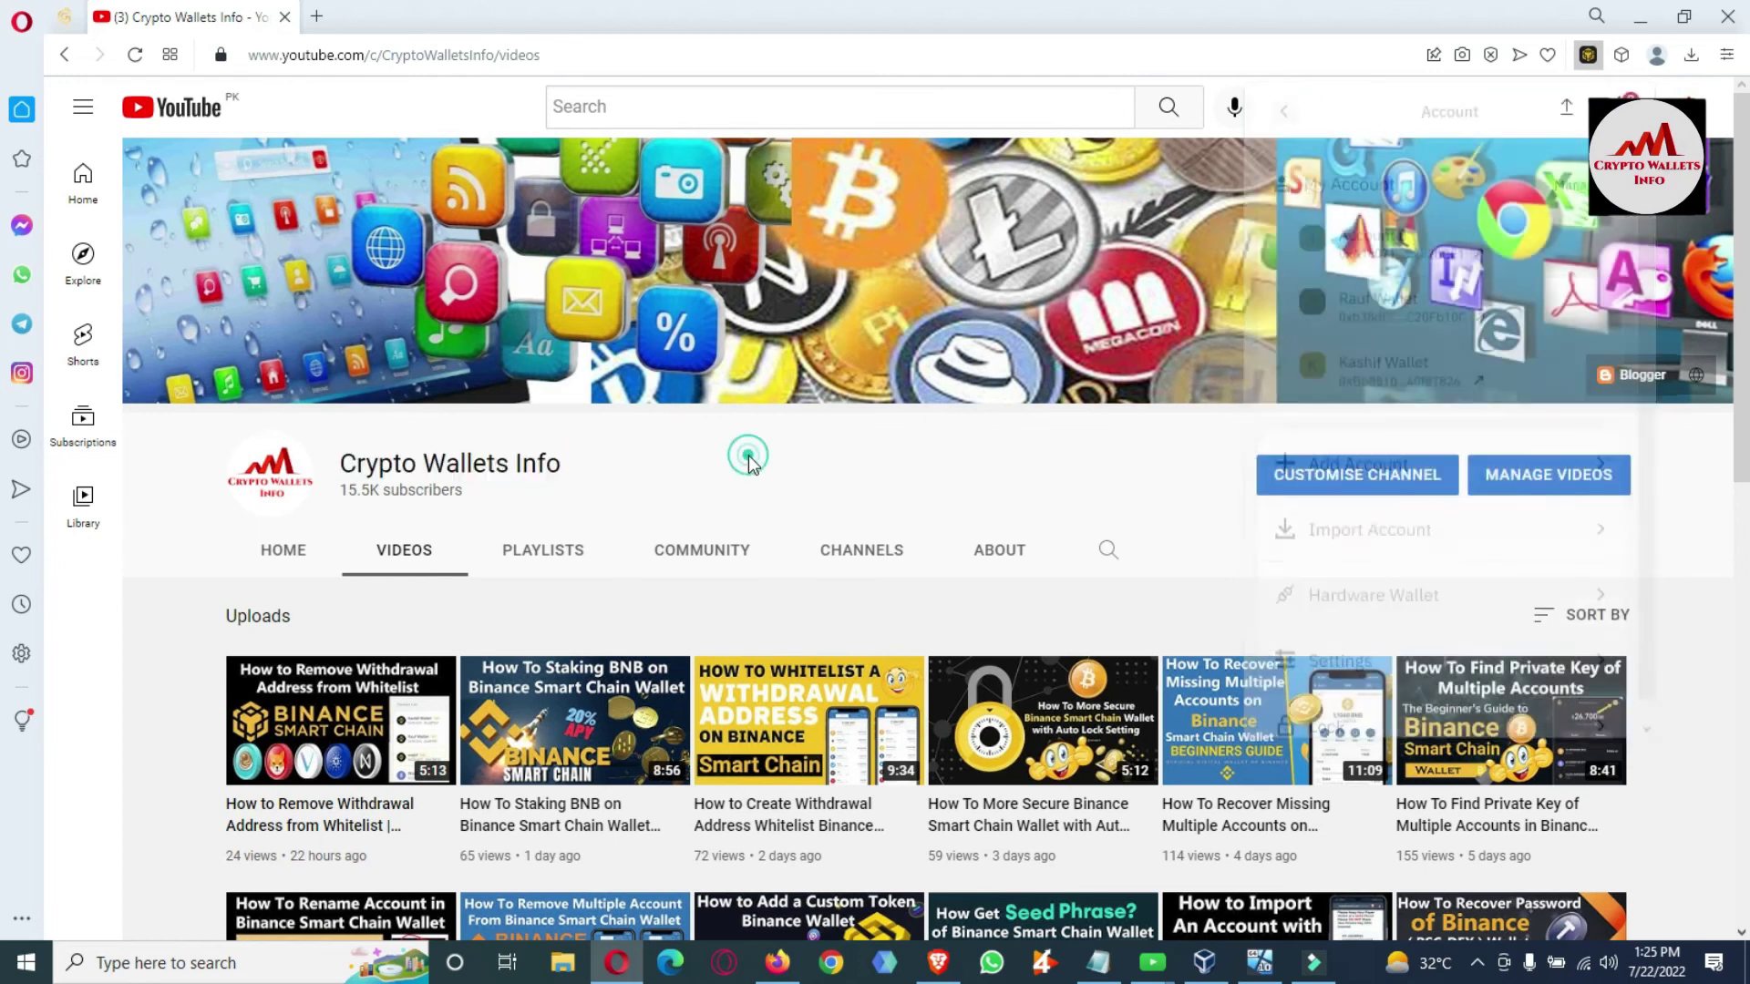